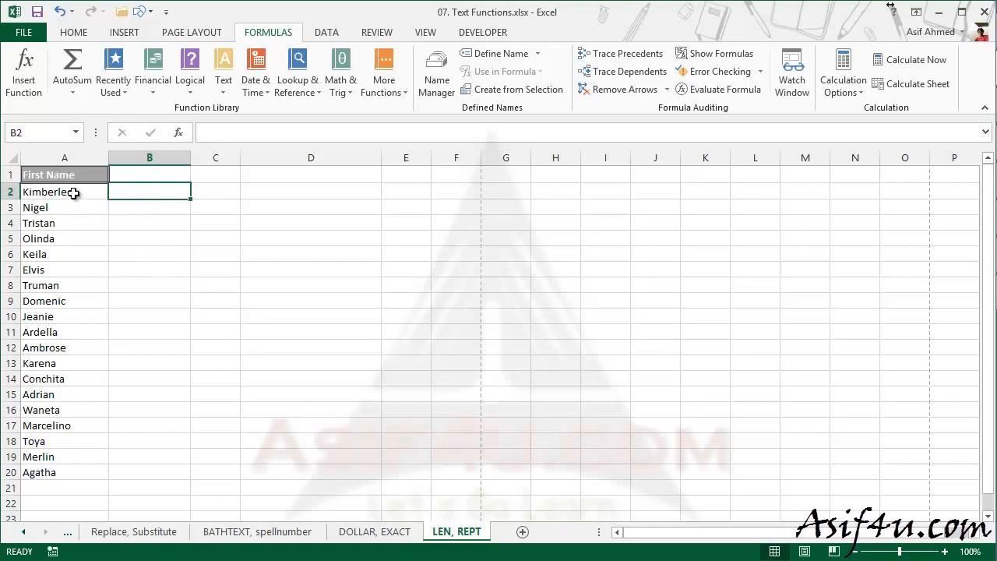
Enter a LEN formula in cell B2 that counts the characters of the first name in A2
{"action": "left_click", "coordinate": [72, 193]}
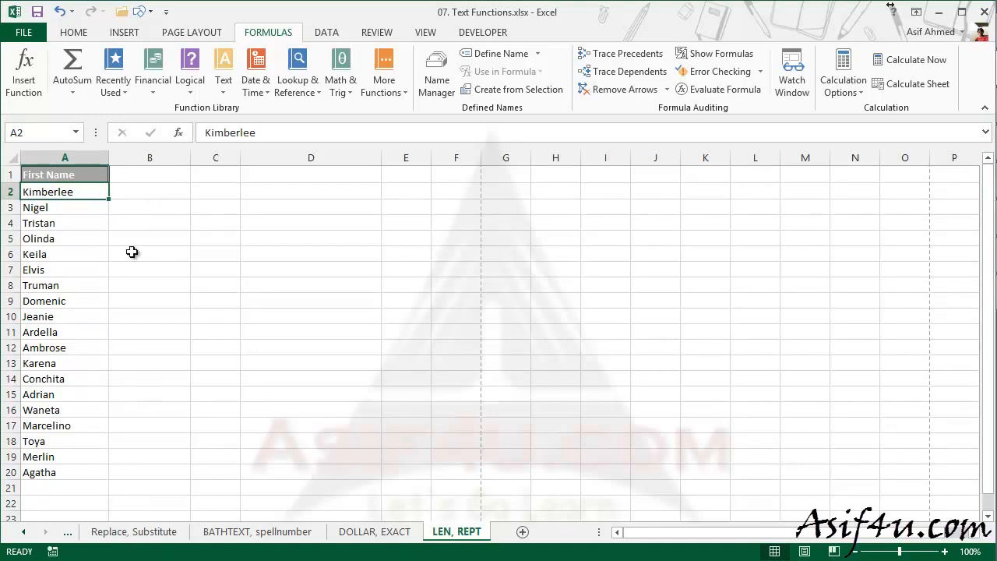
{"action": "left_click", "coordinate": [158, 190]}
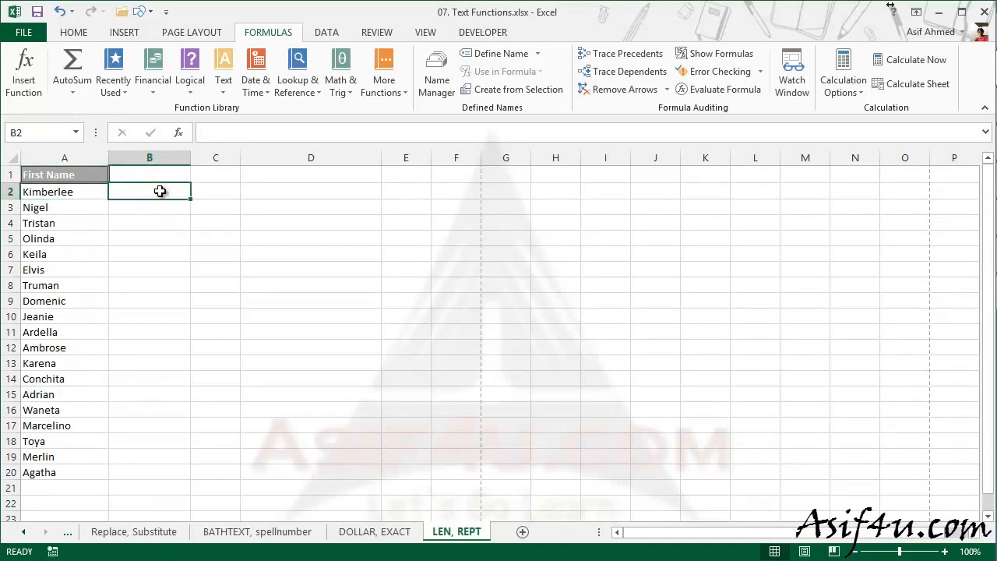
{"action": "type", "text": "="}
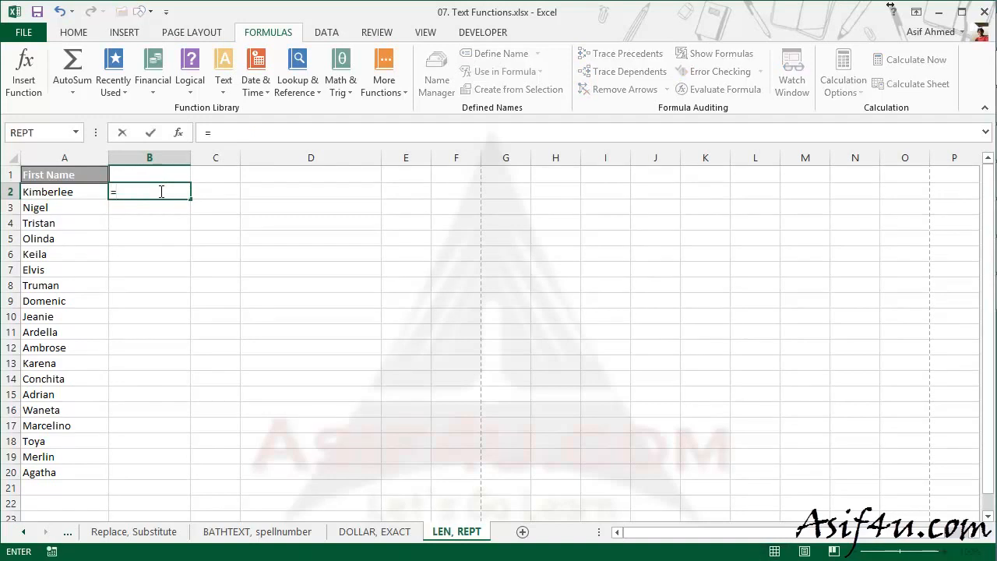
{"action": "type", "text": "len"}
{"action": "key", "text": "Tab"}
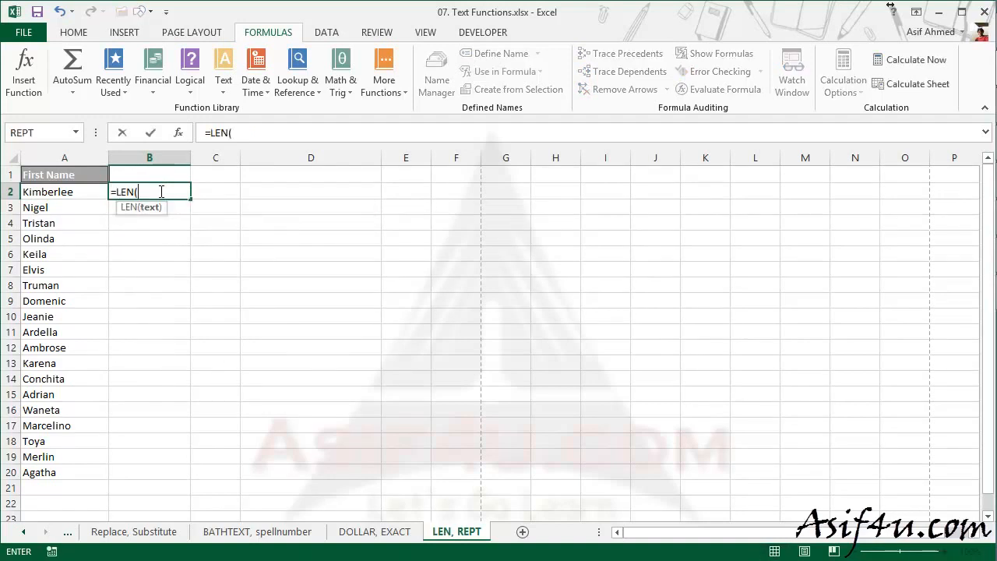
{"action": "left_click", "coordinate": [77, 192]}
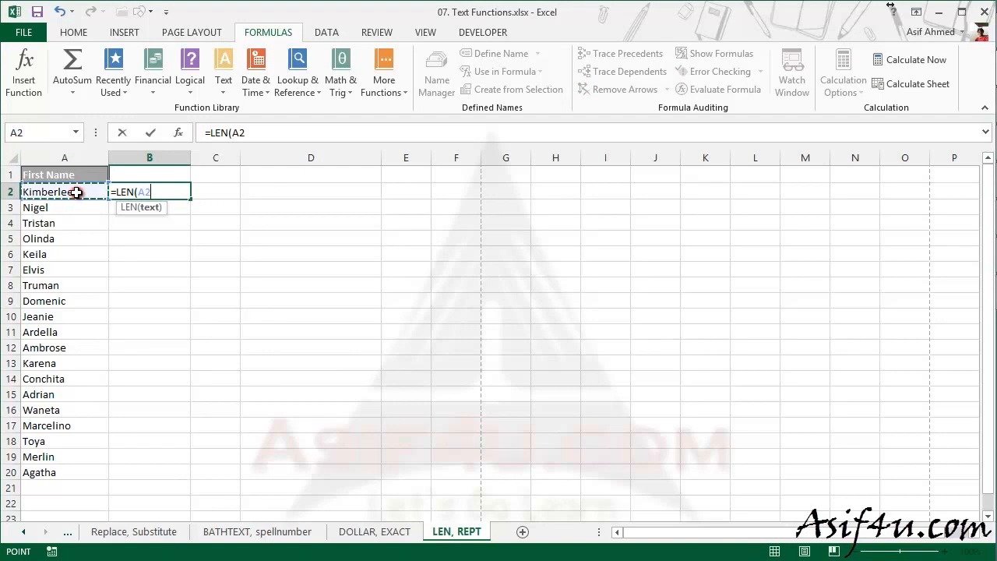
{"action": "key", "text": "Return"}
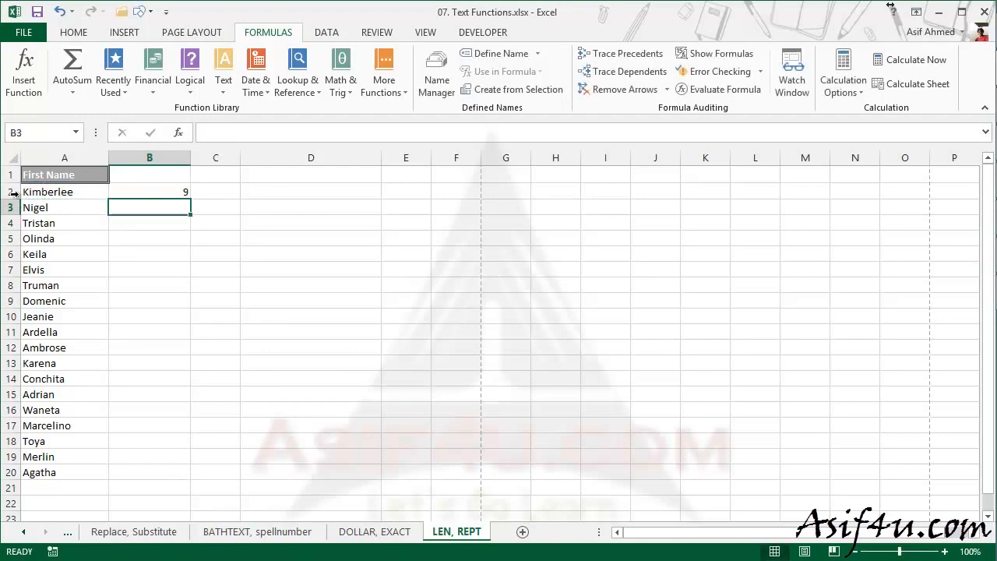
Test the character count by adding a trailing space and a surname to the first name in A2
{"action": "double_click", "coordinate": [85, 192]}
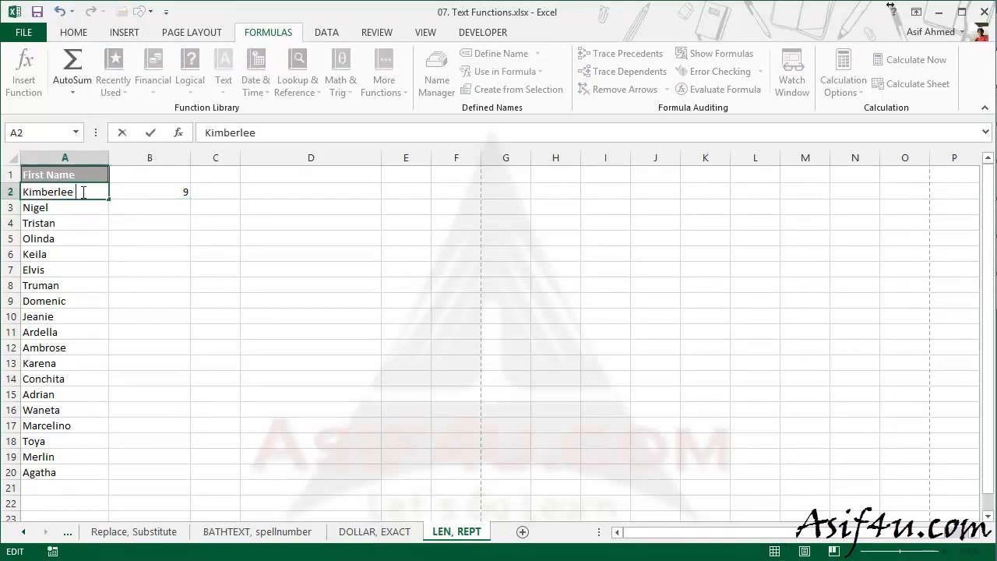
{"action": "left_click", "coordinate": [229, 233]}
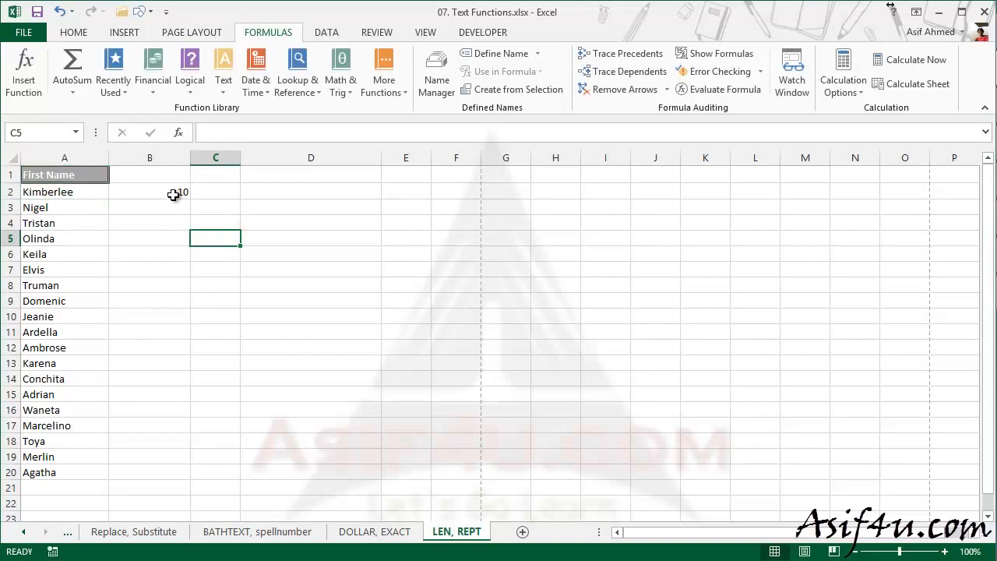
{"action": "left_click", "coordinate": [79, 191]}
{"action": "double_click", "coordinate": [91, 190]}
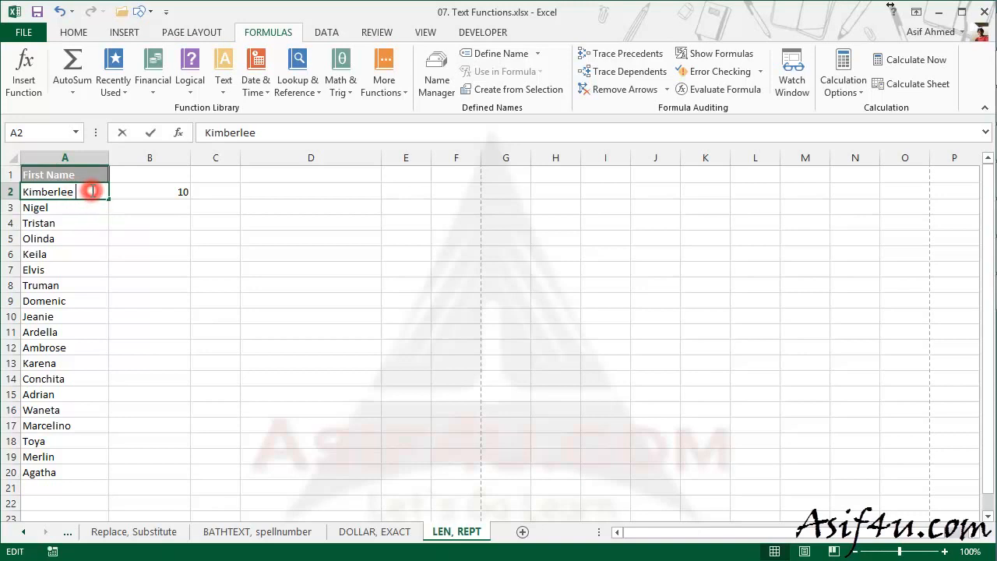
{"action": "type", "text": "ASton"}
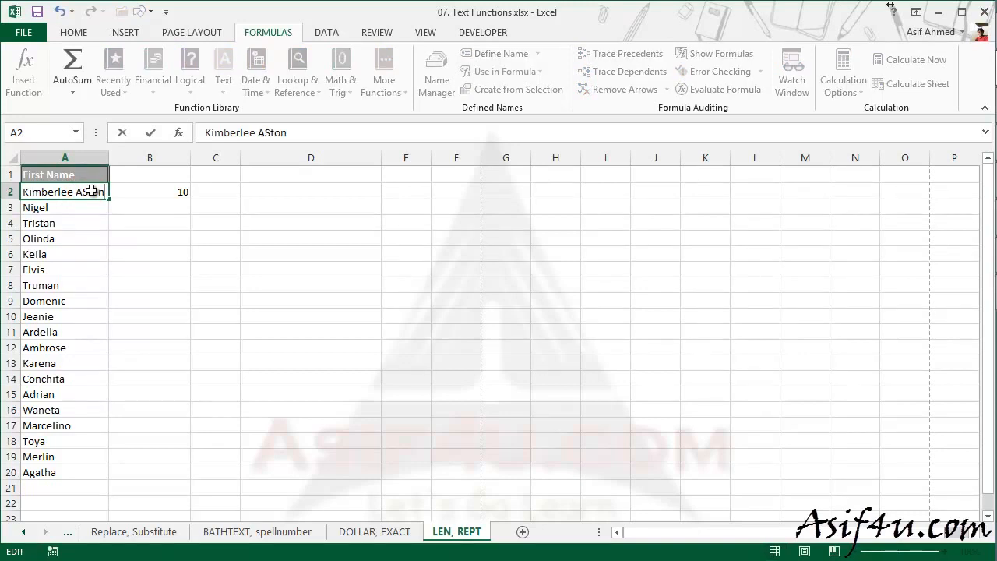
{"action": "left_click", "coordinate": [156, 241]}
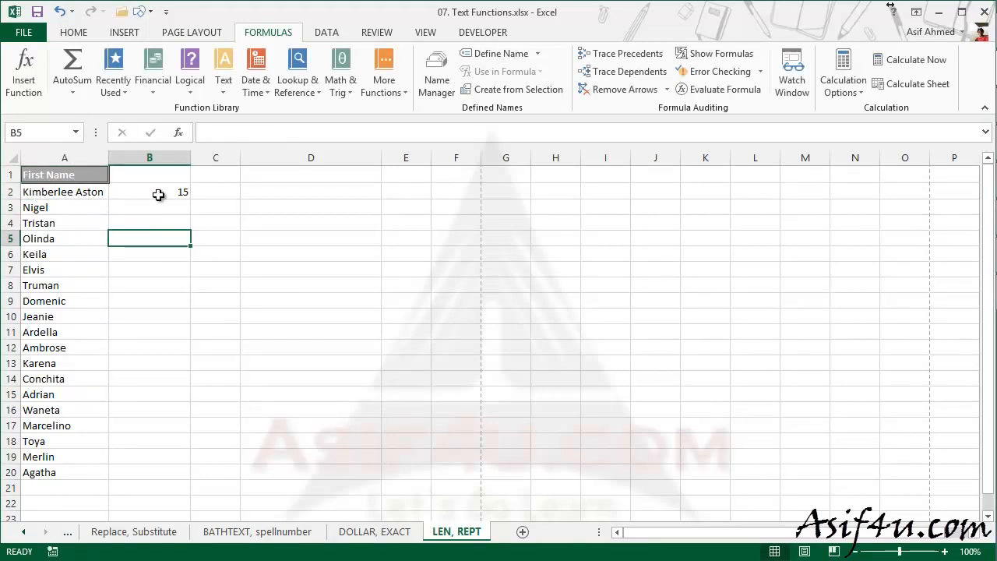
Remove the added surname and trailing space from cell A2, leaving only the first name
{"action": "double_click", "coordinate": [101, 191]}
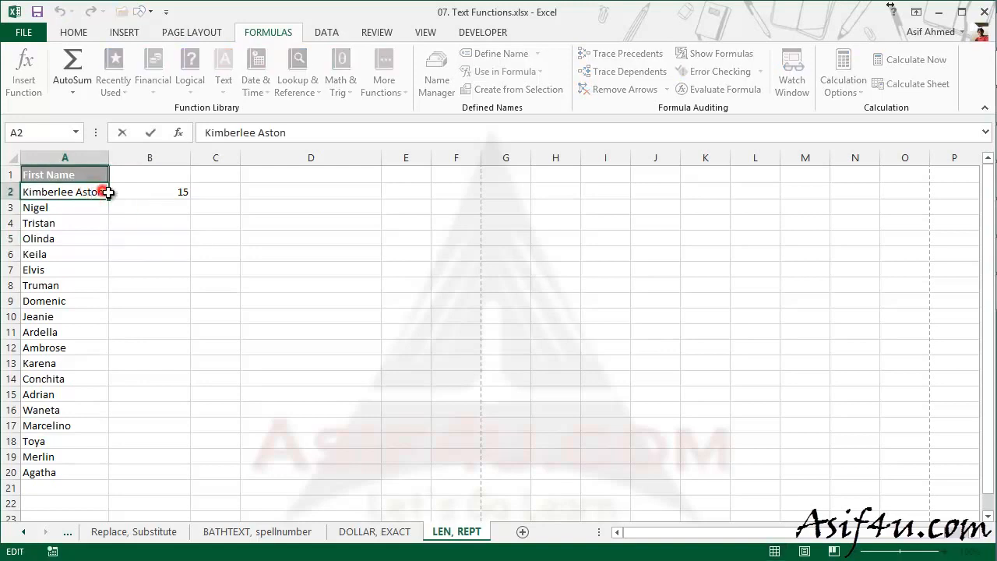
{"action": "key", "text": "BackSpace"}
{"action": "key", "text": "BackSpace"}
{"action": "key", "text": "BackSpace"}
{"action": "key", "text": "BackSpace"}
{"action": "key", "text": "BackSpace"}
{"action": "key", "text": "BackSpace"}
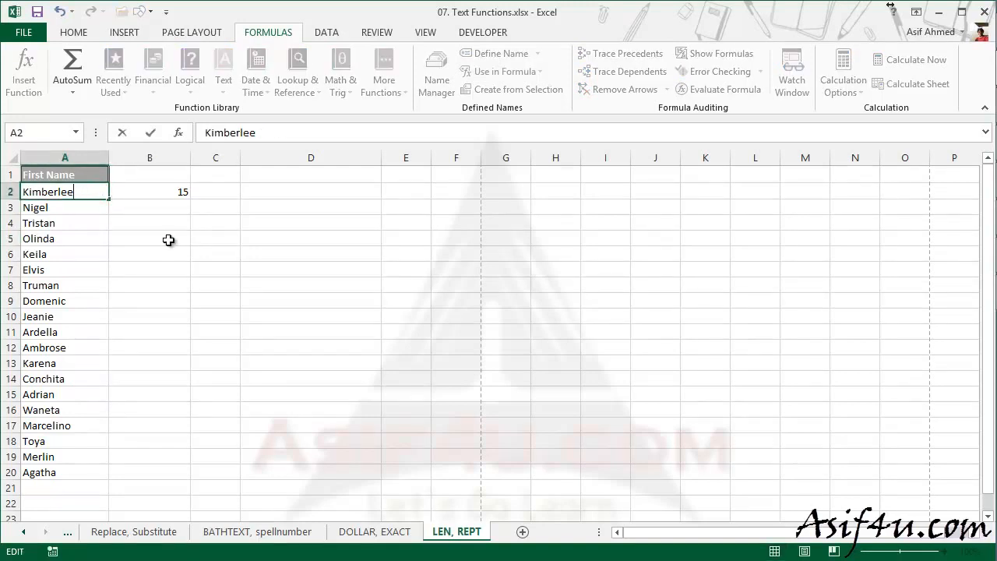
{"action": "left_click", "coordinate": [179, 249]}
Fill the LEN formula from B2 down to B20 for all the first names
{"action": "left_click", "coordinate": [181, 197]}
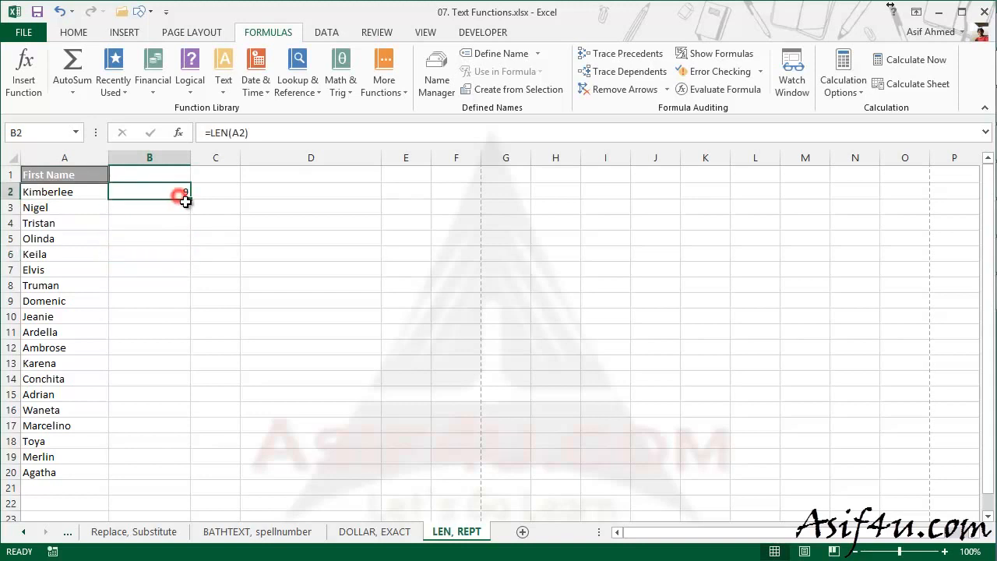
{"action": "double_click", "coordinate": [190, 199]}
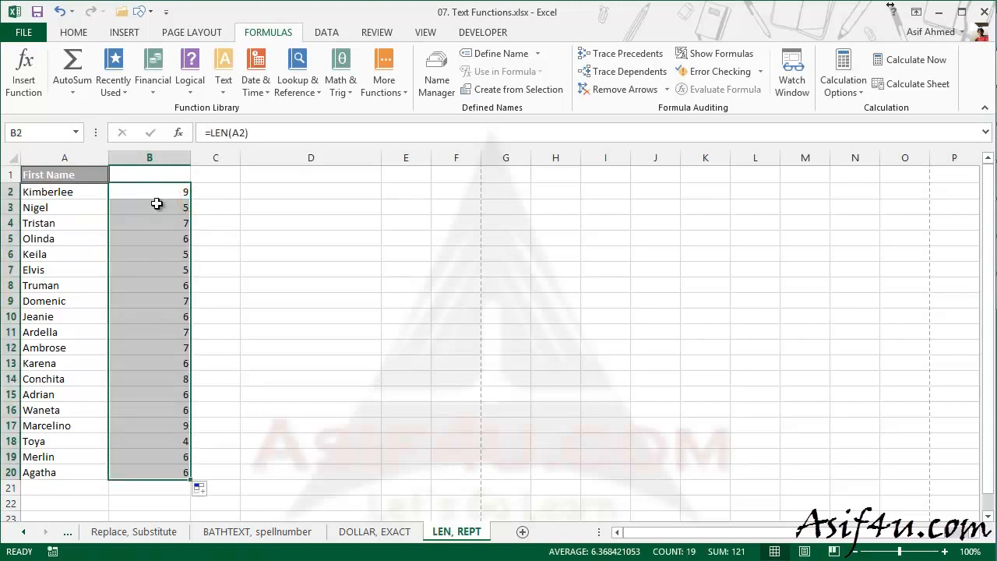
{"action": "left_click", "coordinate": [276, 361]}
Widen column C to nearly the width of column D
{"action": "left_click_drag", "start_coordinate": [241, 159], "coordinate": [325, 161]}
{"action": "left_click", "coordinate": [302, 189]}
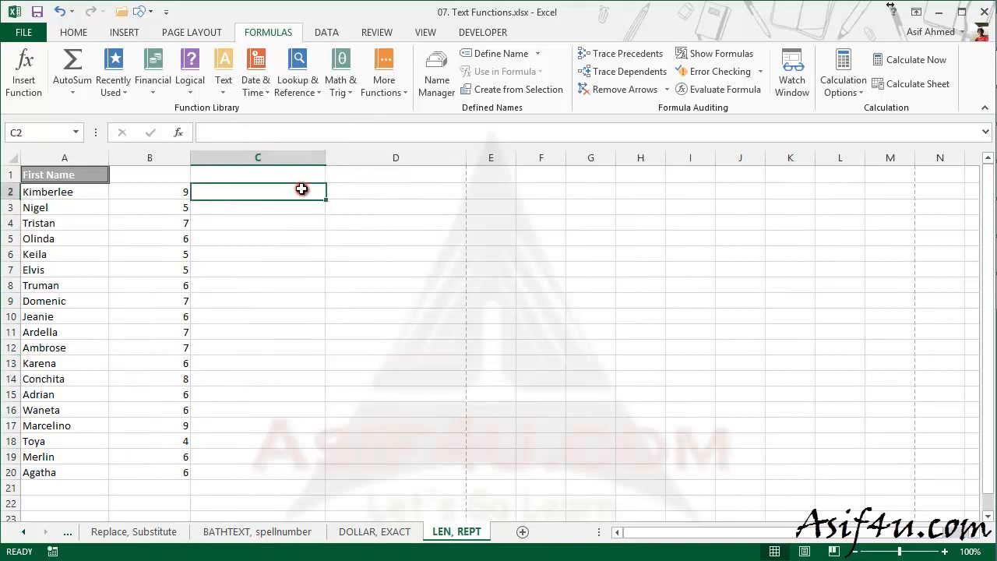
{"action": "left_click", "coordinate": [378, 190]}
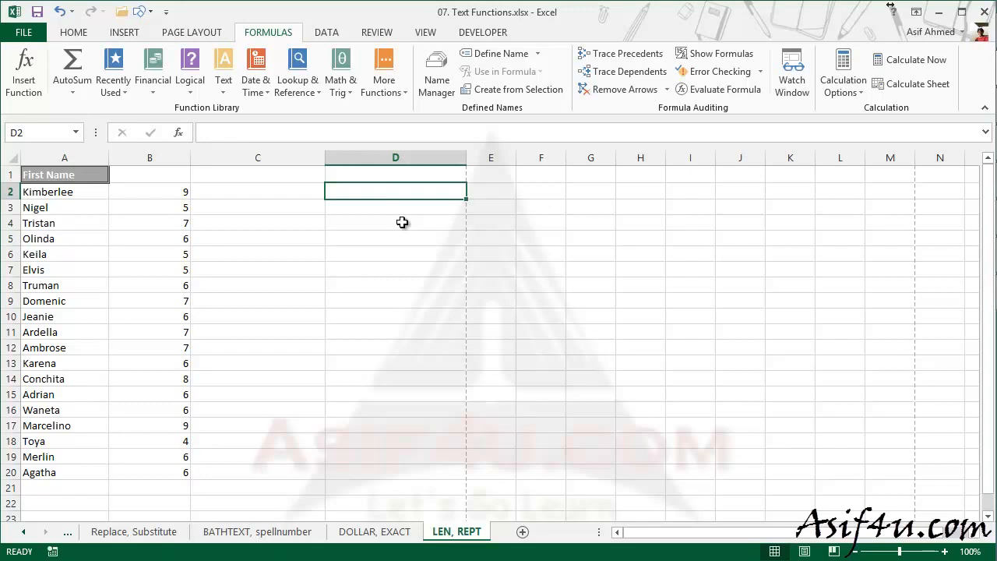
Start an IF formula in cell C2 with the logical test LEN(A2)<7
{"action": "left_click", "coordinate": [313, 195]}
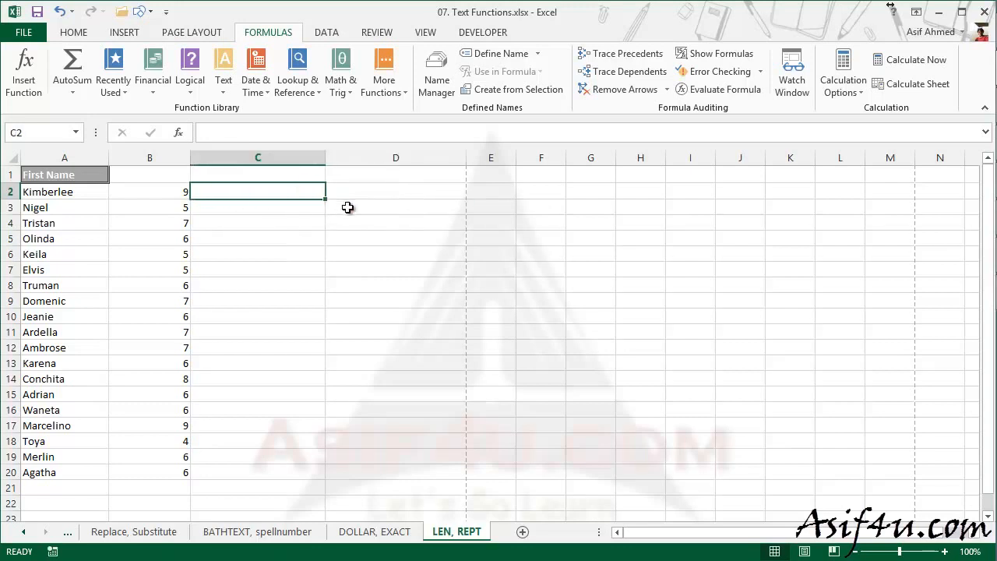
{"action": "type", "text": "=if"}
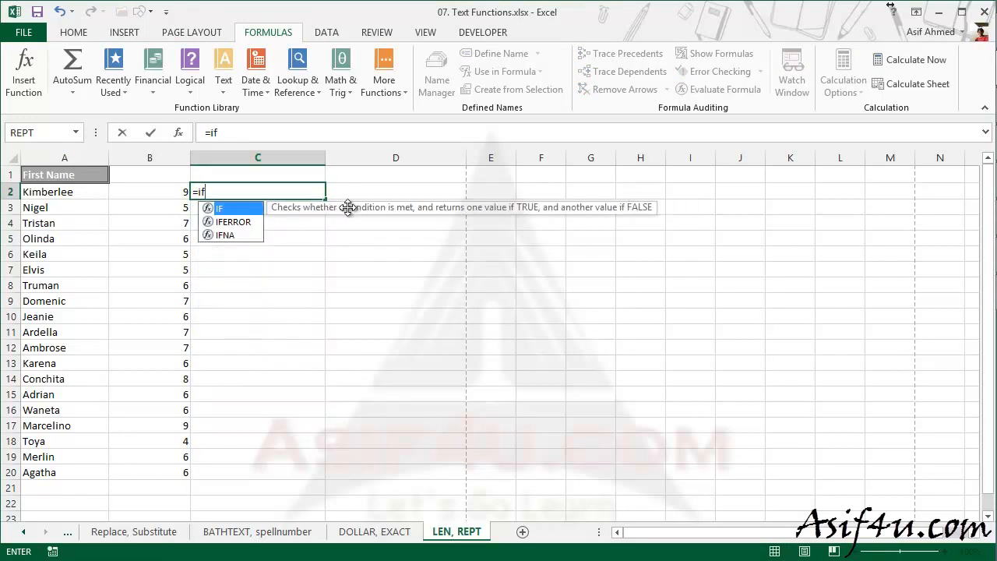
{"action": "key", "text": "Tab"}
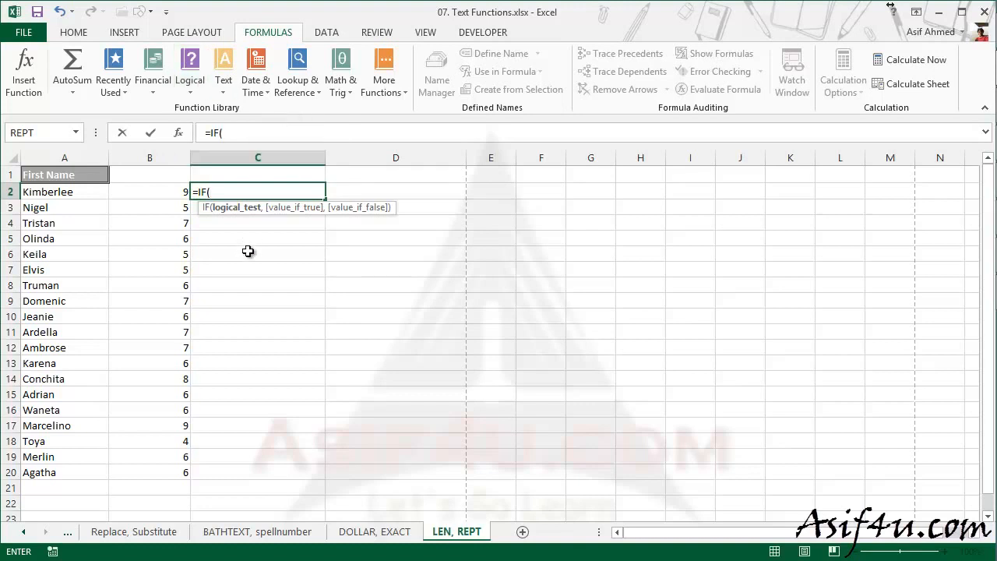
{"action": "type", "text": "len"}
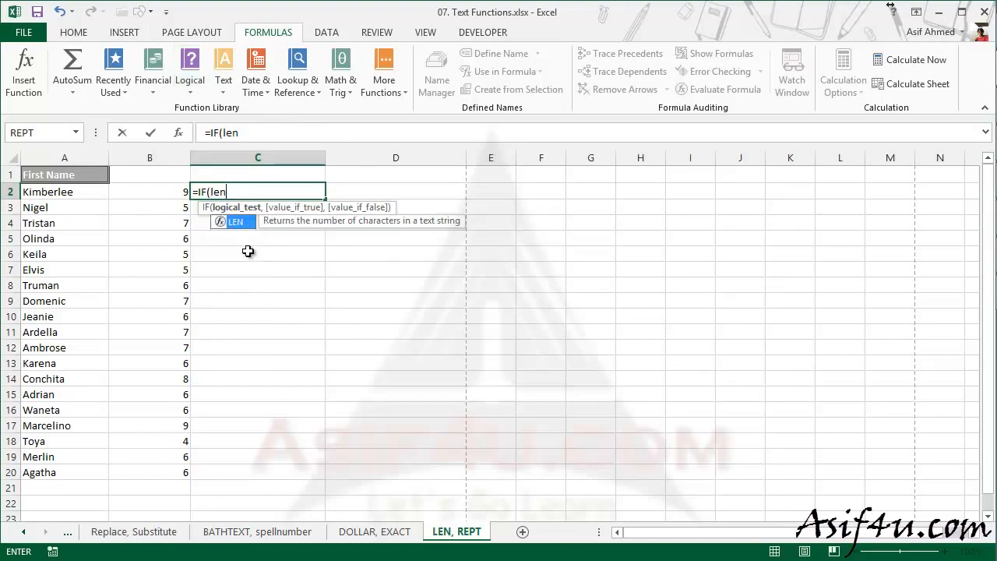
{"action": "key", "text": "Tab"}
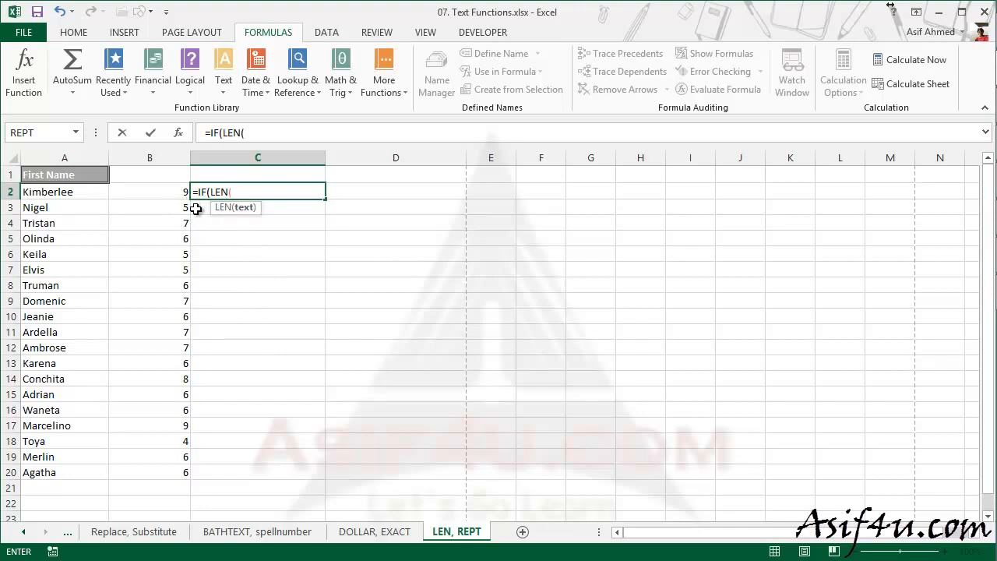
{"action": "left_click", "coordinate": [83, 193]}
{"action": "type", "text": ")<"}
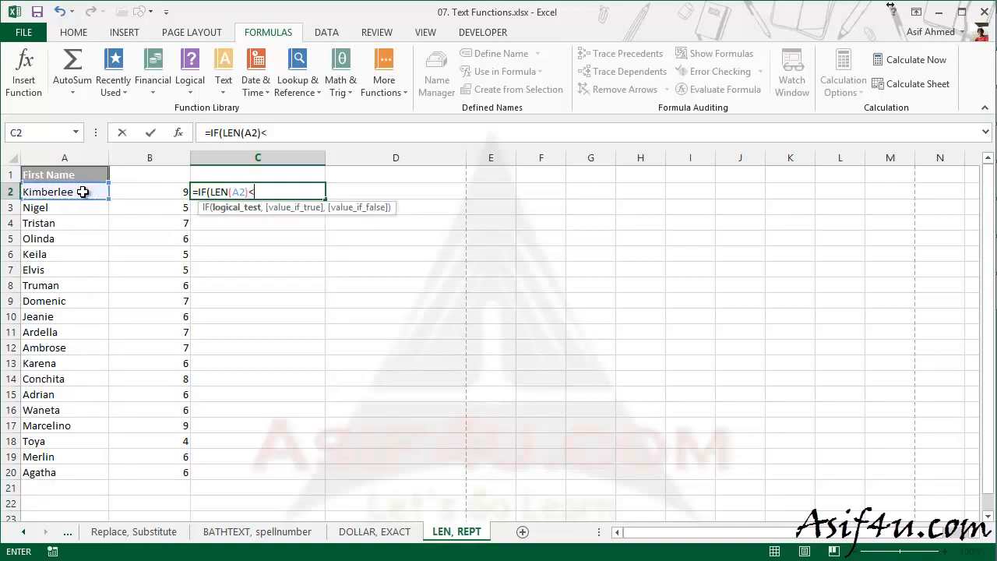
{"action": "type", "text": "7,"}
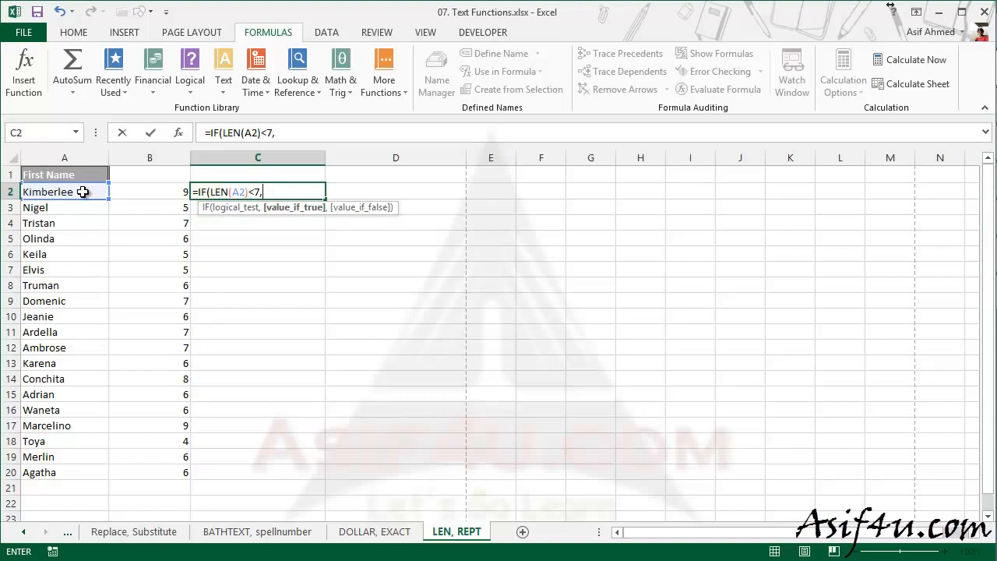
Complete C2's IF formula with REPT("-",10) as the value if true and A2 as the value if false
{"action": "type", "text": "rep"}
{"action": "key", "text": "Down"}
{"action": "type", "text": "t"}
{"action": "key", "text": "Tab"}
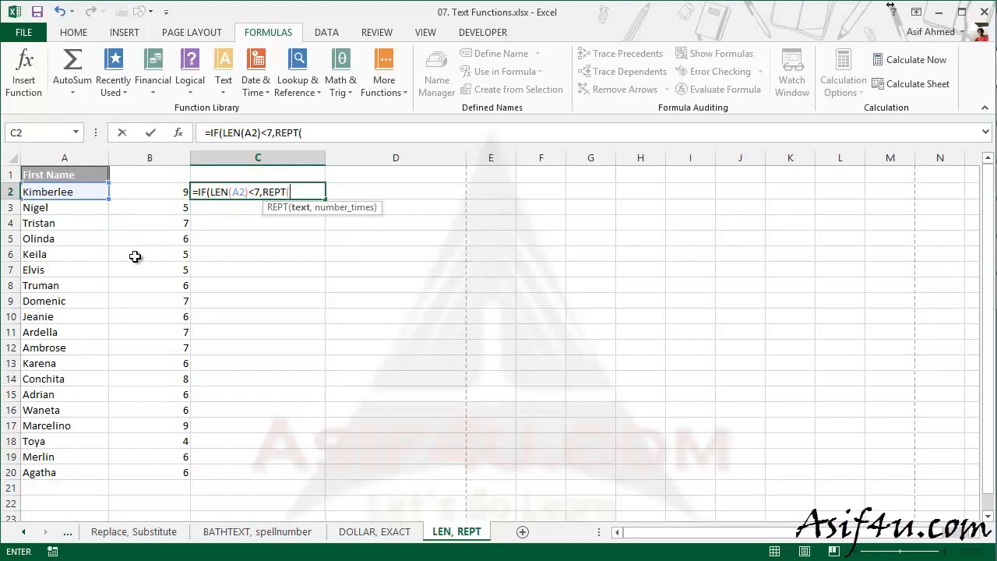
{"action": "type", "text": "\"-\",10"}
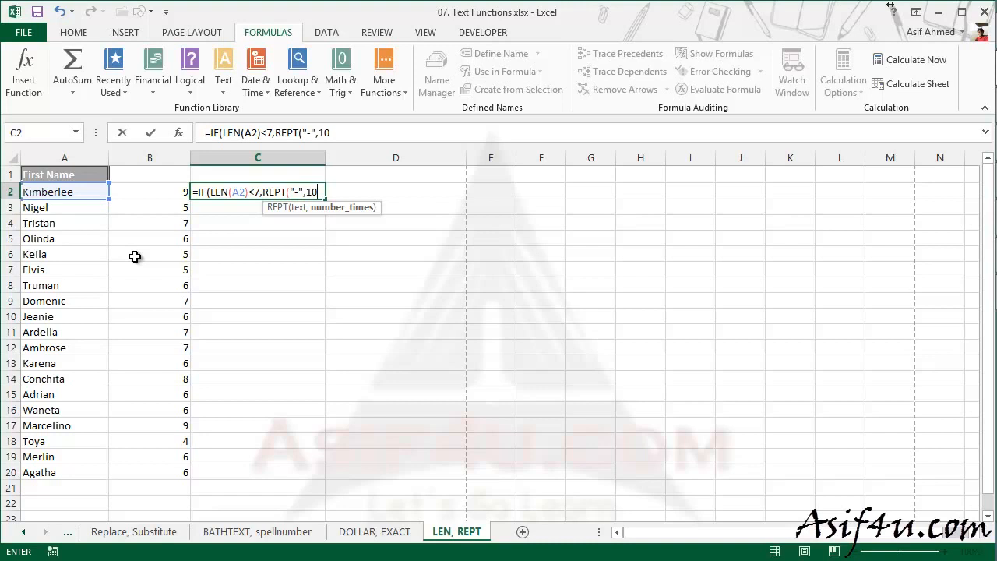
{"action": "type", "text": "),"}
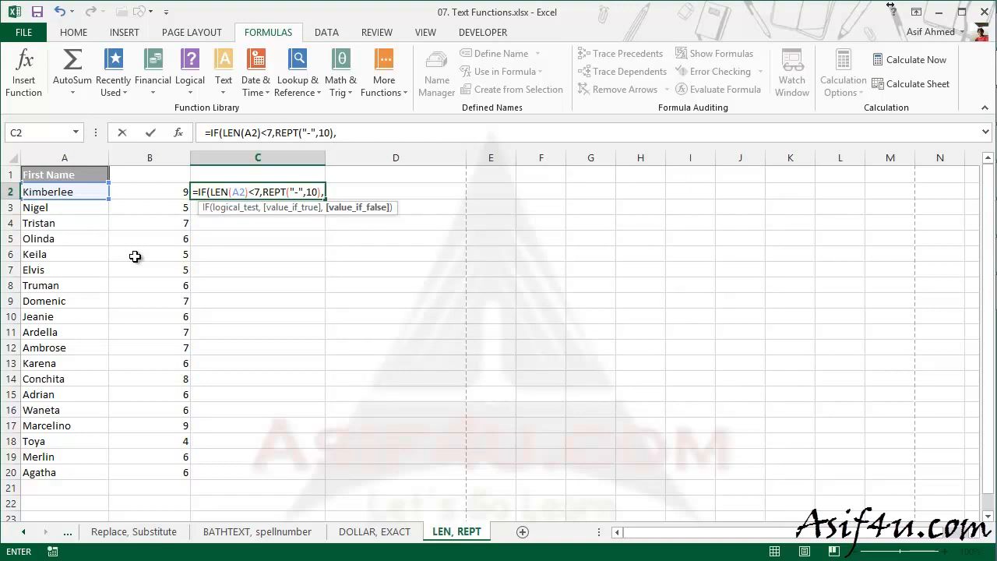
{"action": "left_click", "coordinate": [65, 190]}
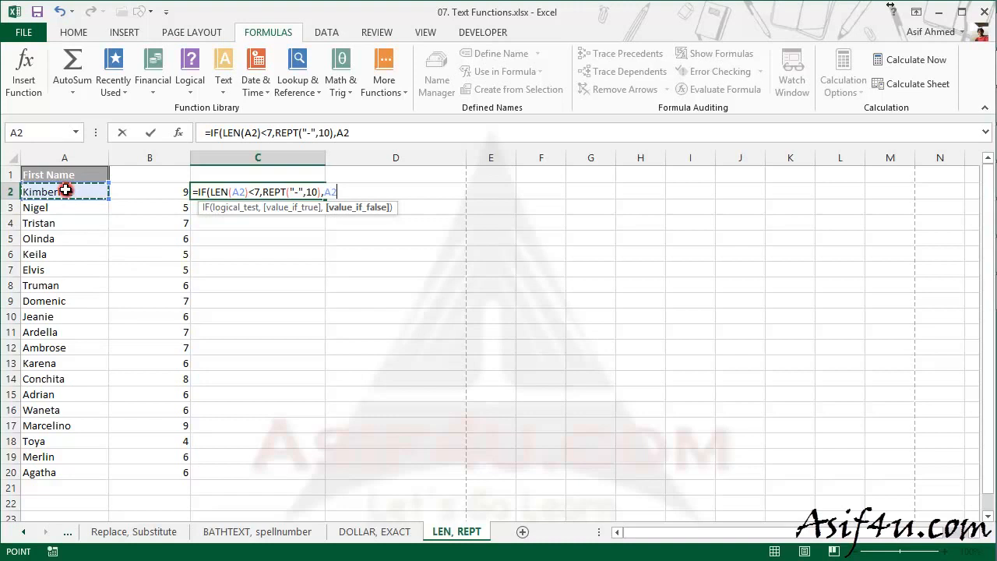
{"action": "type", "text": ")"}
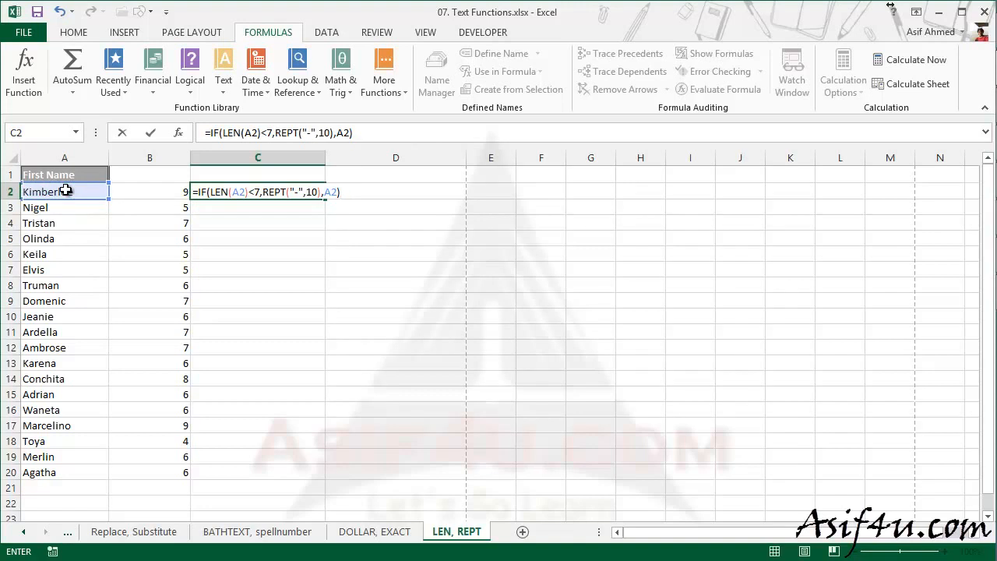
{"action": "left_click", "coordinate": [282, 193]}
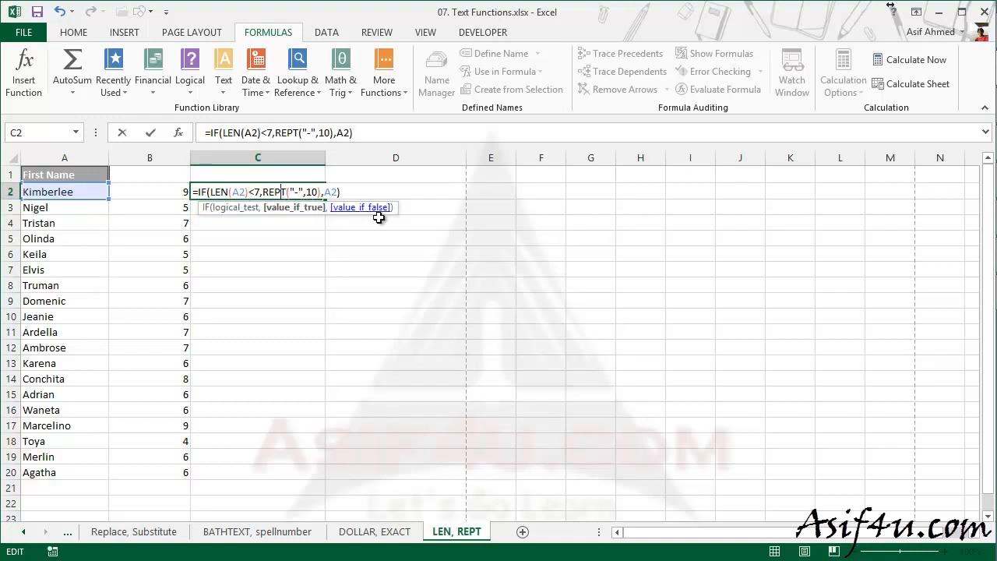
{"action": "key", "text": "Return"}
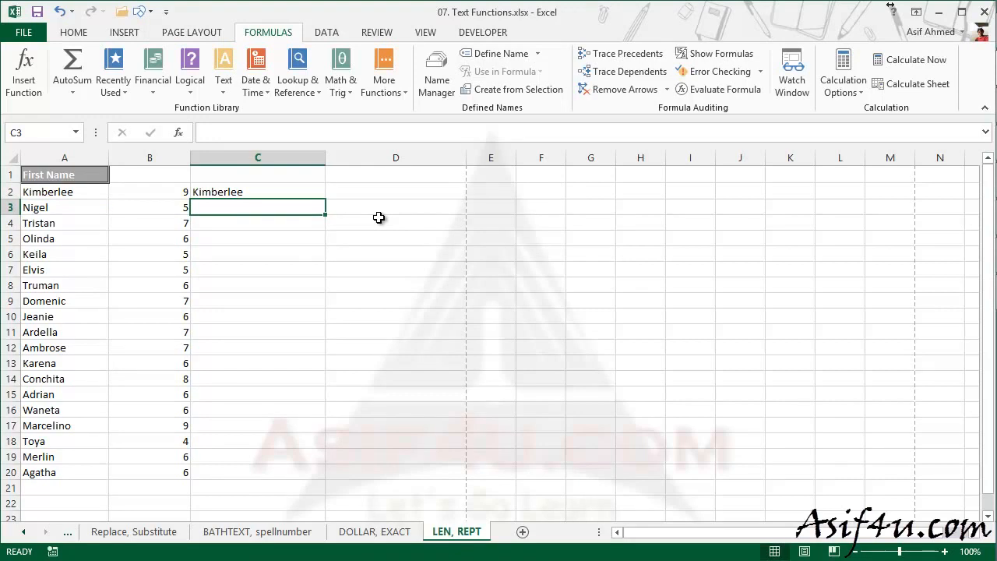
Fill the IF formula from C2 down to C20 and check several of the copied cells
{"action": "left_click", "coordinate": [297, 193]}
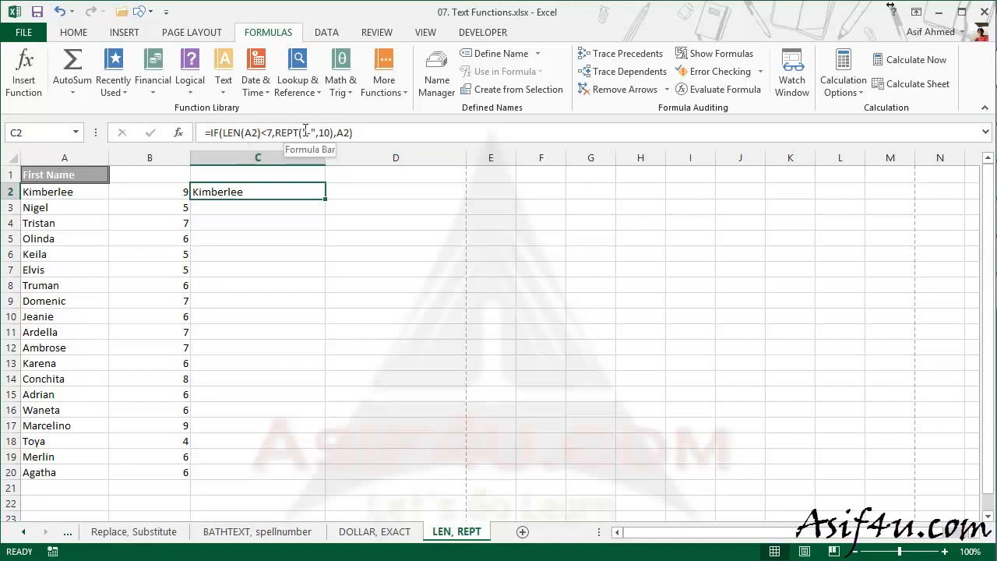
{"action": "double_click", "coordinate": [326, 200]}
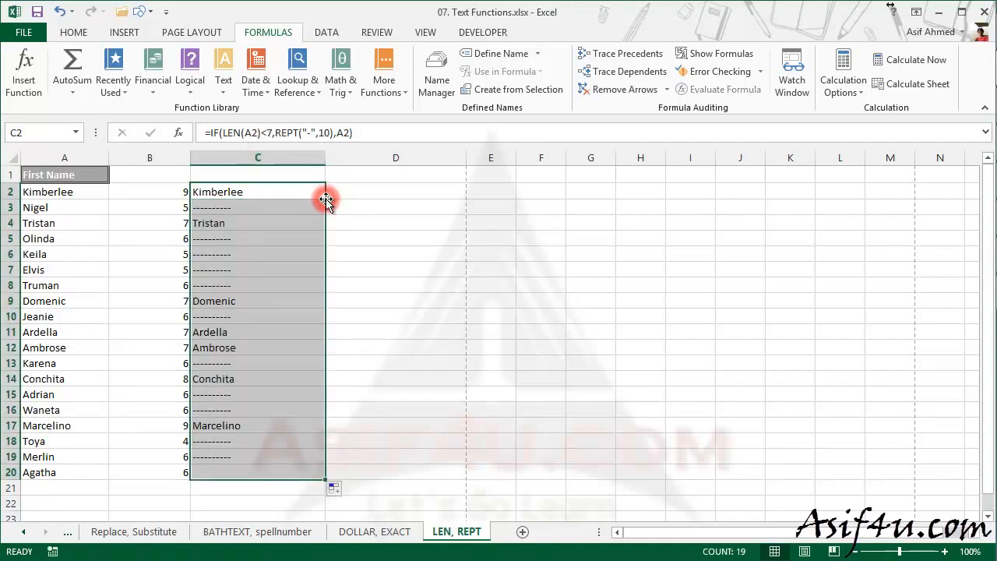
{"action": "left_click", "coordinate": [371, 245]}
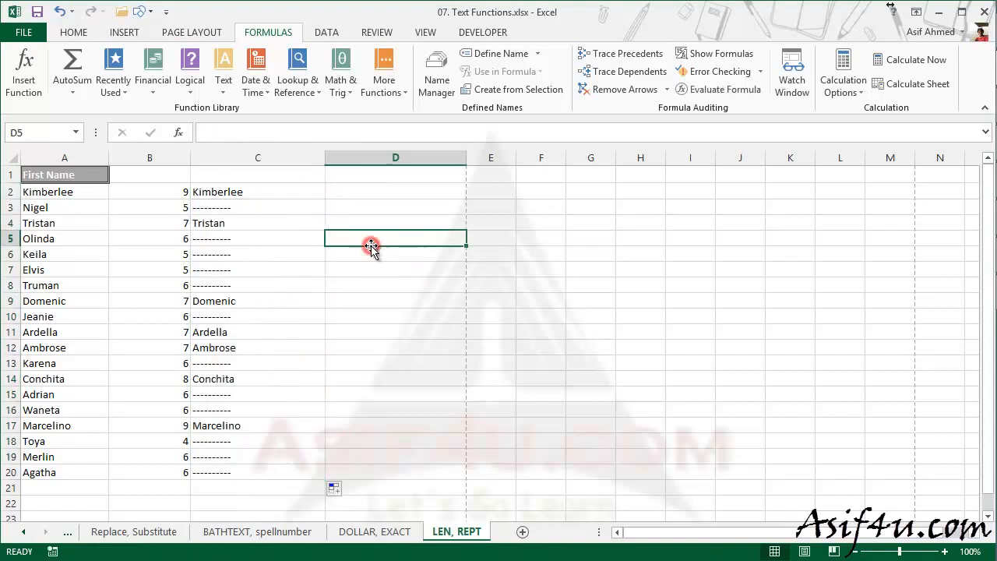
{"action": "left_click", "coordinate": [258, 192]}
{"action": "left_click", "coordinate": [258, 223]}
{"action": "left_click", "coordinate": [258, 272]}
{"action": "left_click", "coordinate": [254, 303]}
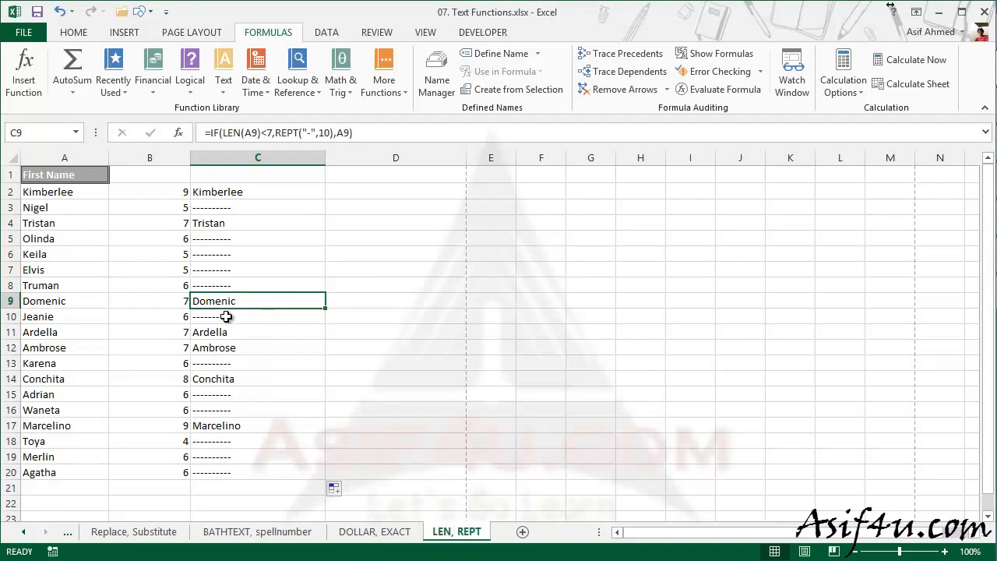
Compare the first name in A3 with the IF formula and its output in C3
{"action": "left_click", "coordinate": [236, 209]}
{"action": "left_click", "coordinate": [62, 208]}
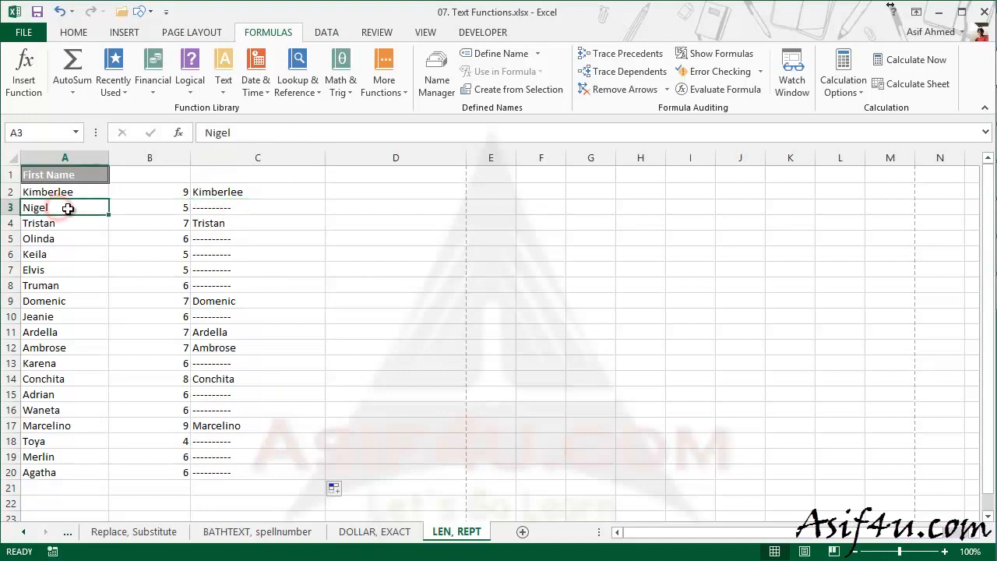
{"action": "double_click", "coordinate": [59, 208]}
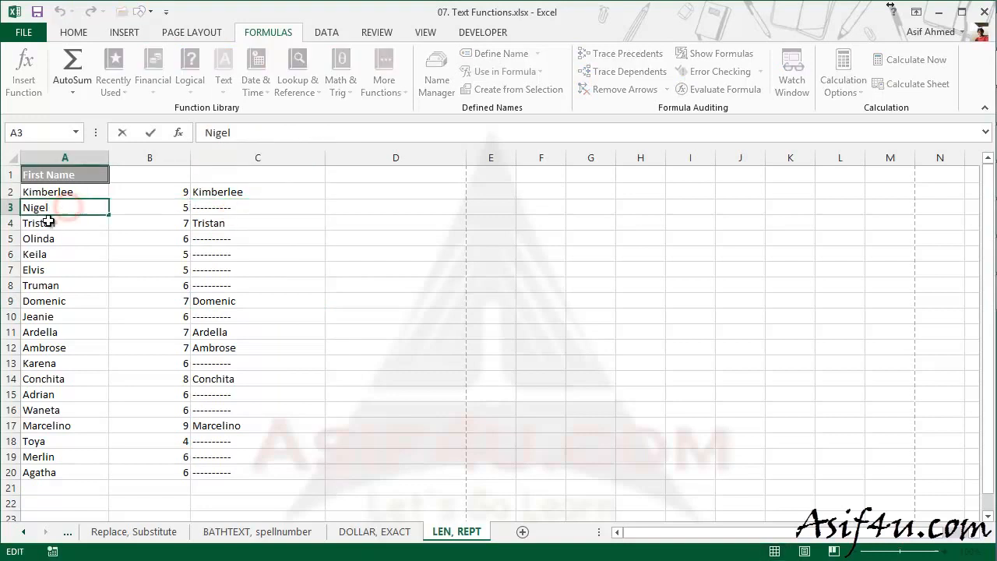
{"action": "left_click", "coordinate": [218, 209]}
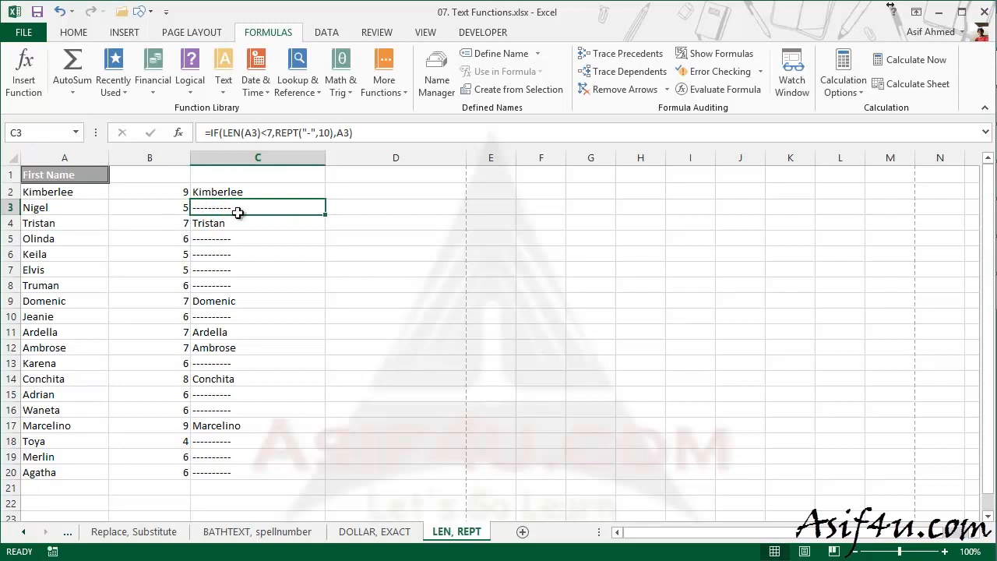
Examine the LEN character counts in column B for rows 2, 4, 9, 11, 14 and 17, whose names are kept
{"action": "left_click", "coordinate": [175, 225]}
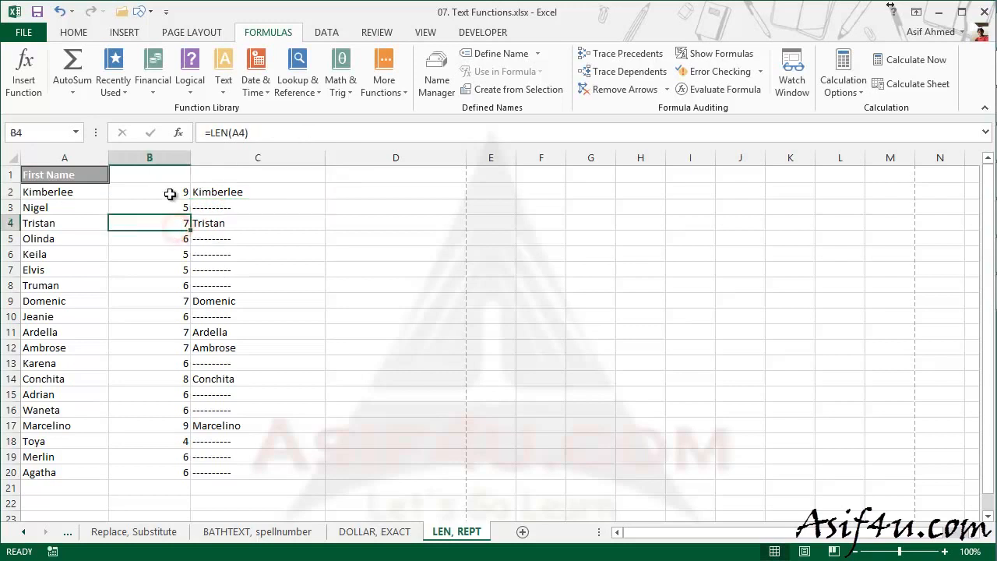
{"action": "left_click", "coordinate": [170, 194]}
{"action": "left_click", "coordinate": [172, 332]}
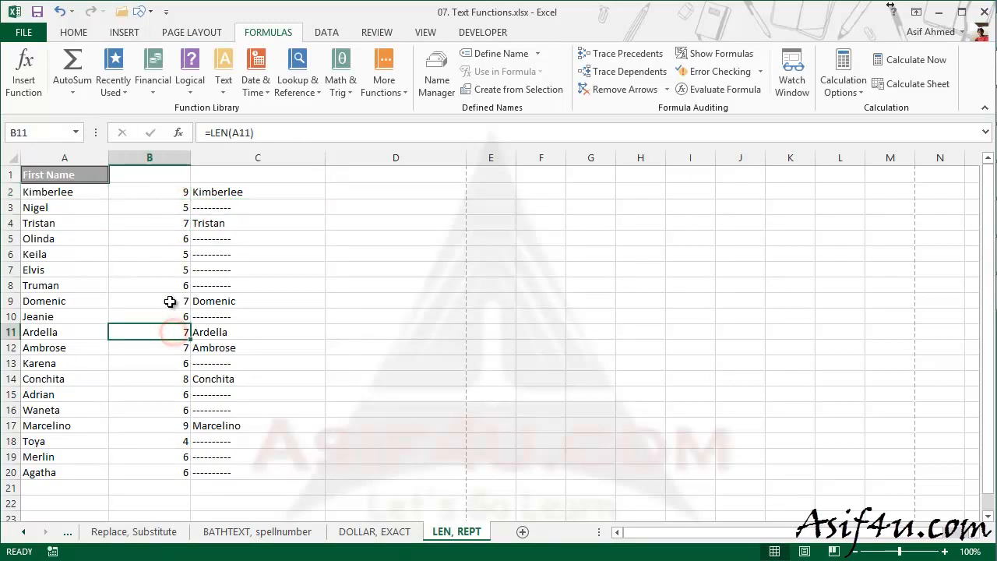
{"action": "left_click", "coordinate": [170, 304]}
{"action": "left_click", "coordinate": [174, 378]}
{"action": "left_click", "coordinate": [185, 425]}
Examine the dash-filled cells of column C between rows 18 and 10, ending on empty cell D5
{"action": "left_click", "coordinate": [232, 438]}
{"action": "left_click", "coordinate": [233, 417]}
{"action": "left_click", "coordinate": [231, 394]}
{"action": "left_click", "coordinate": [231, 363]}
{"action": "left_click", "coordinate": [224, 317]}
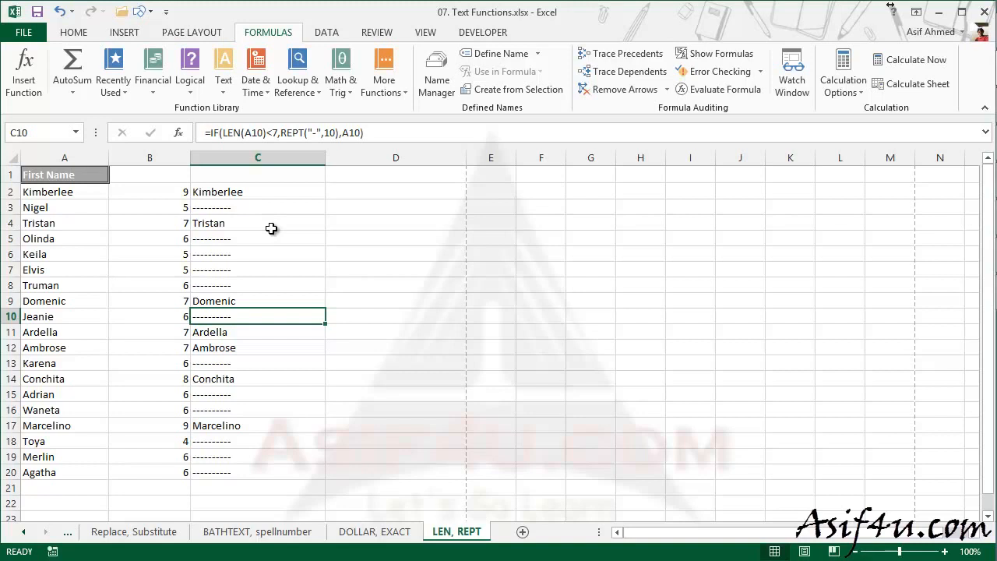
{"action": "left_click", "coordinate": [409, 237]}
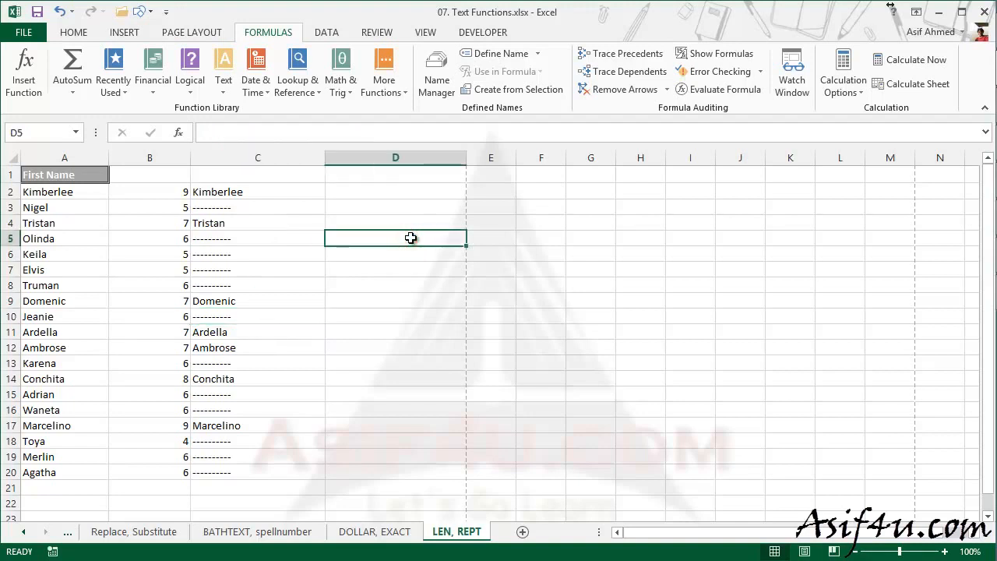